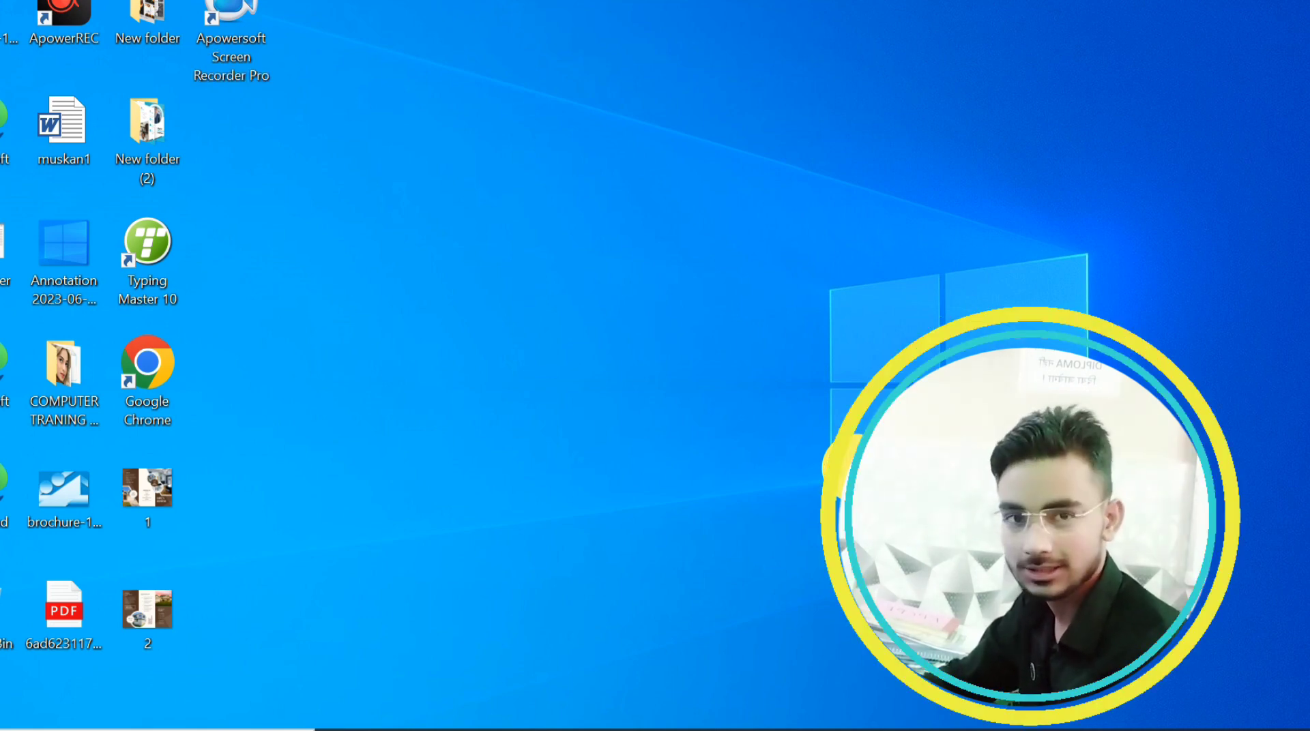
# Launch Excel from the Win+R Run box with the command excel.
pyautogui.press('super+r')
pyautogui.press('Return')
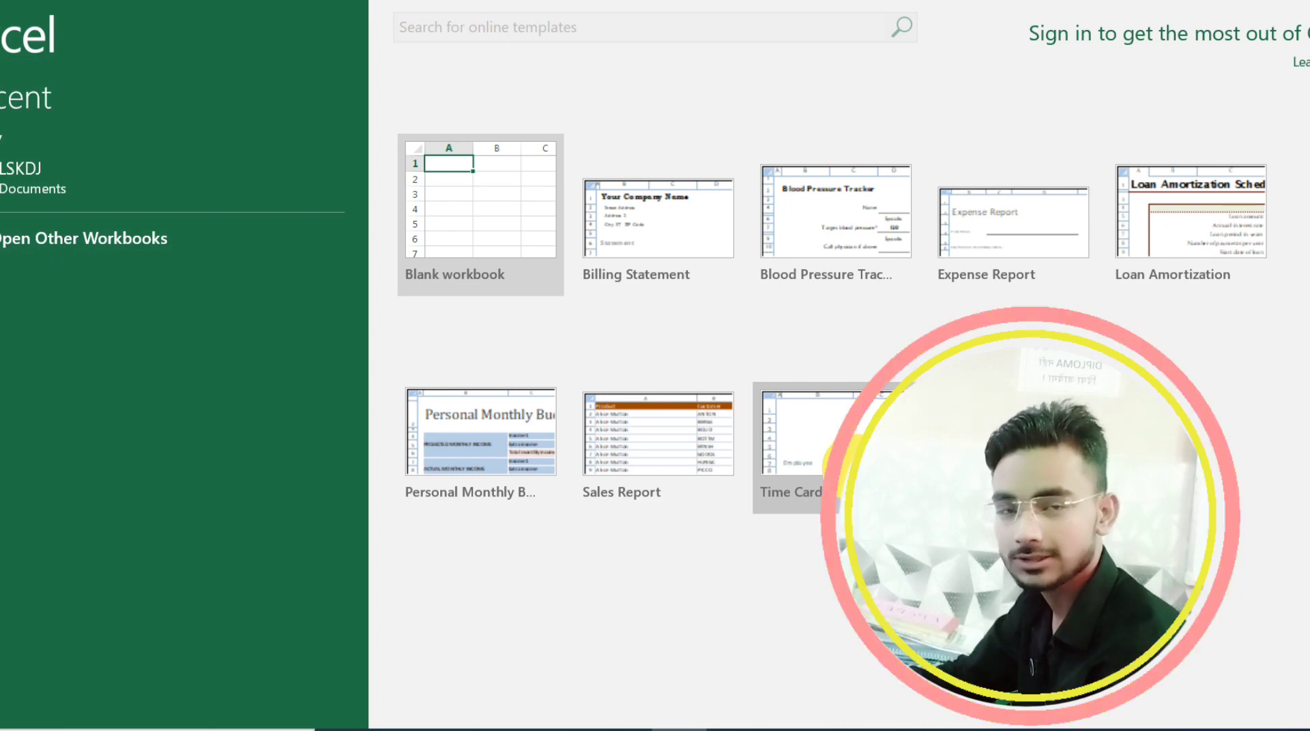
# Start a blank workbook, enter DKFLDF, KSDLKDF, LKSKDJFLK, S;DFJLKDSFJ in I7–I10, then bring up Save As.
pyautogui.press('Return')
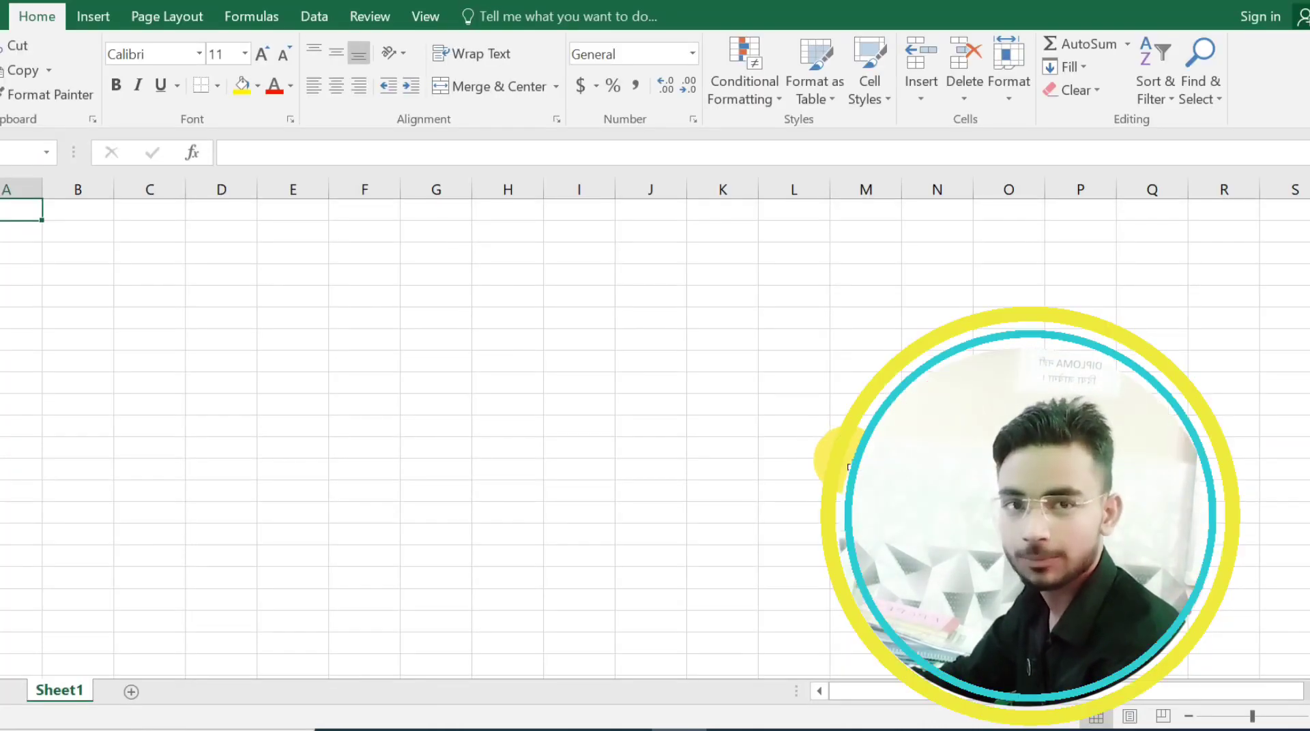
pyautogui.click(572, 341)
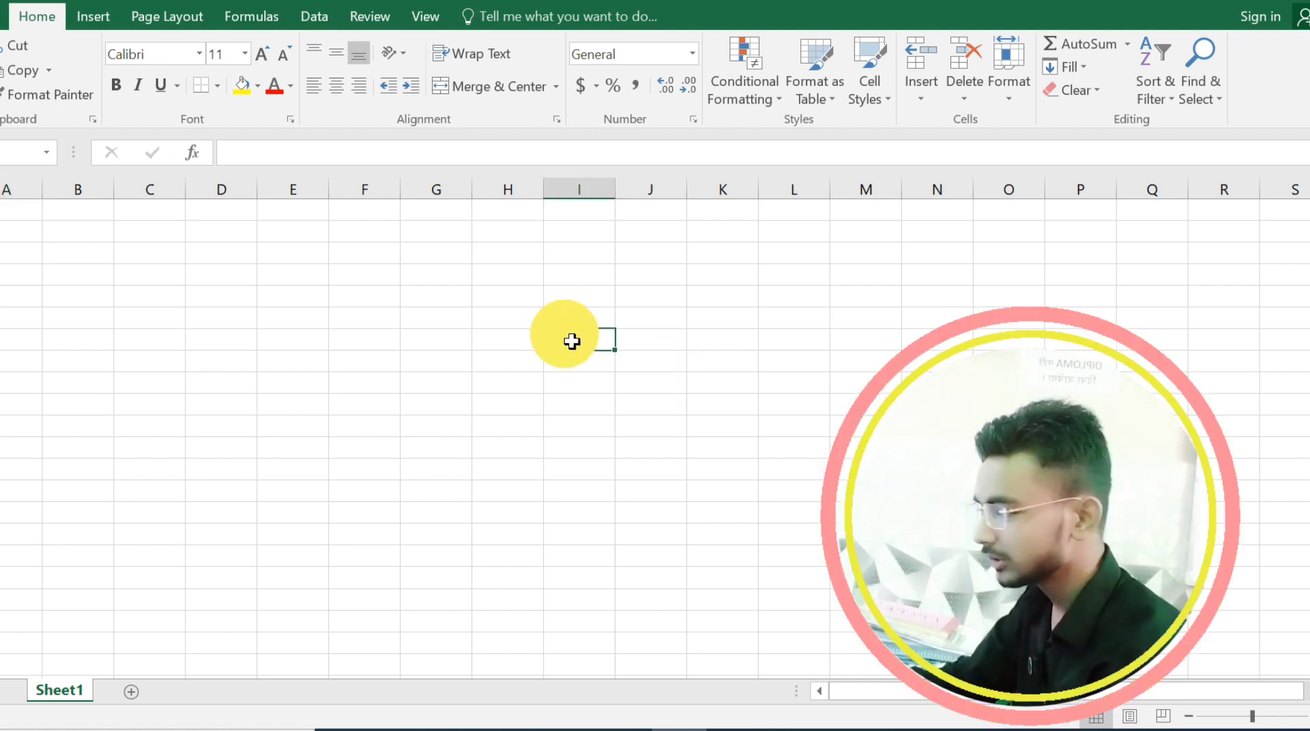
pyautogui.write('DKFLDF')
pyautogui.press('Return')
pyautogui.write('KSDLKDF')
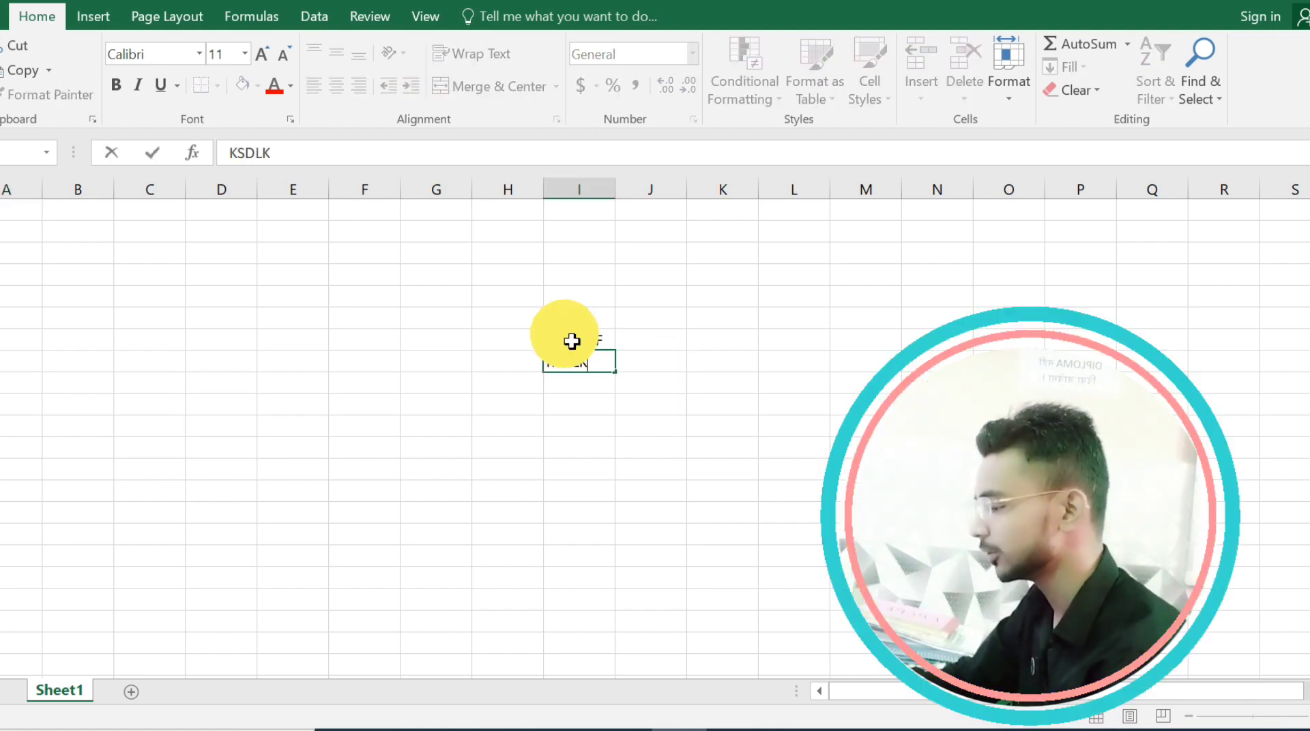
pyautogui.press('Return')
pyautogui.write('LKSKDJFLK')
pyautogui.press('Return')
pyautogui.write('S;')
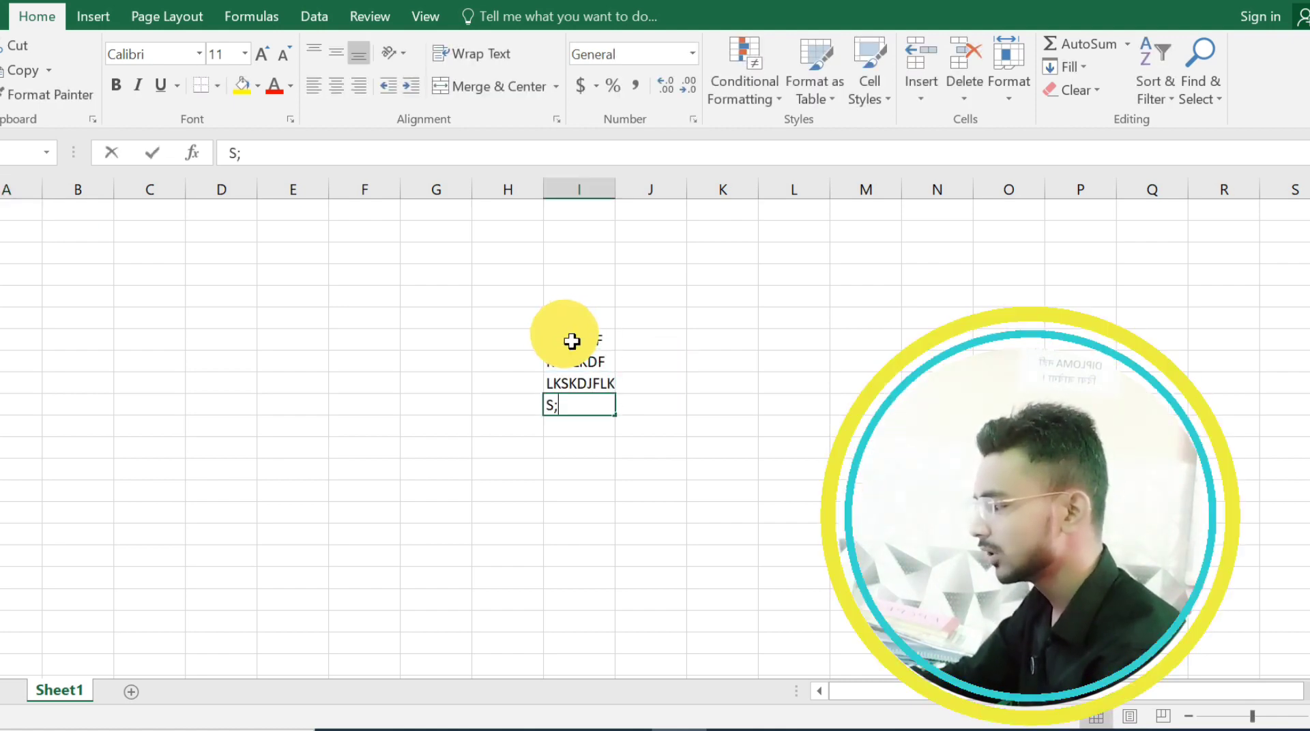
pyautogui.write('DFJLKDSFJ')
pyautogui.press('Return')
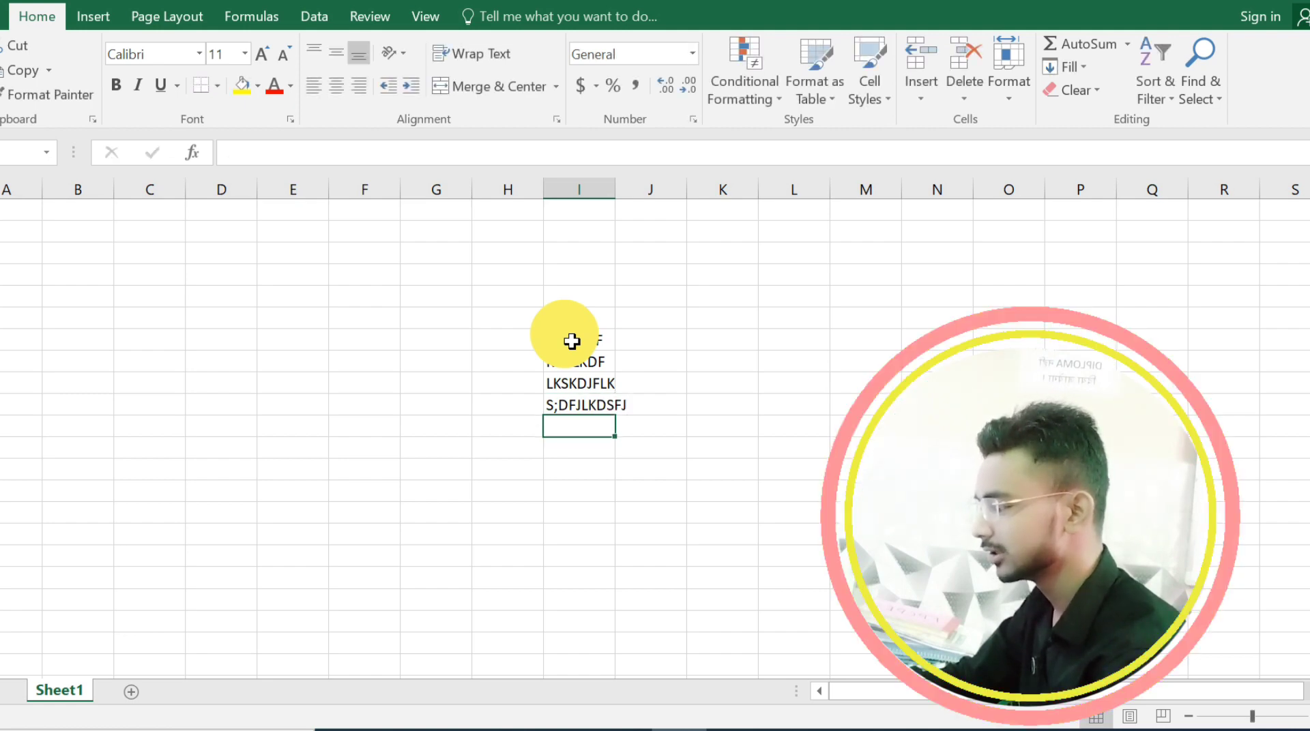
pyautogui.hotkey('ctrl', 's')
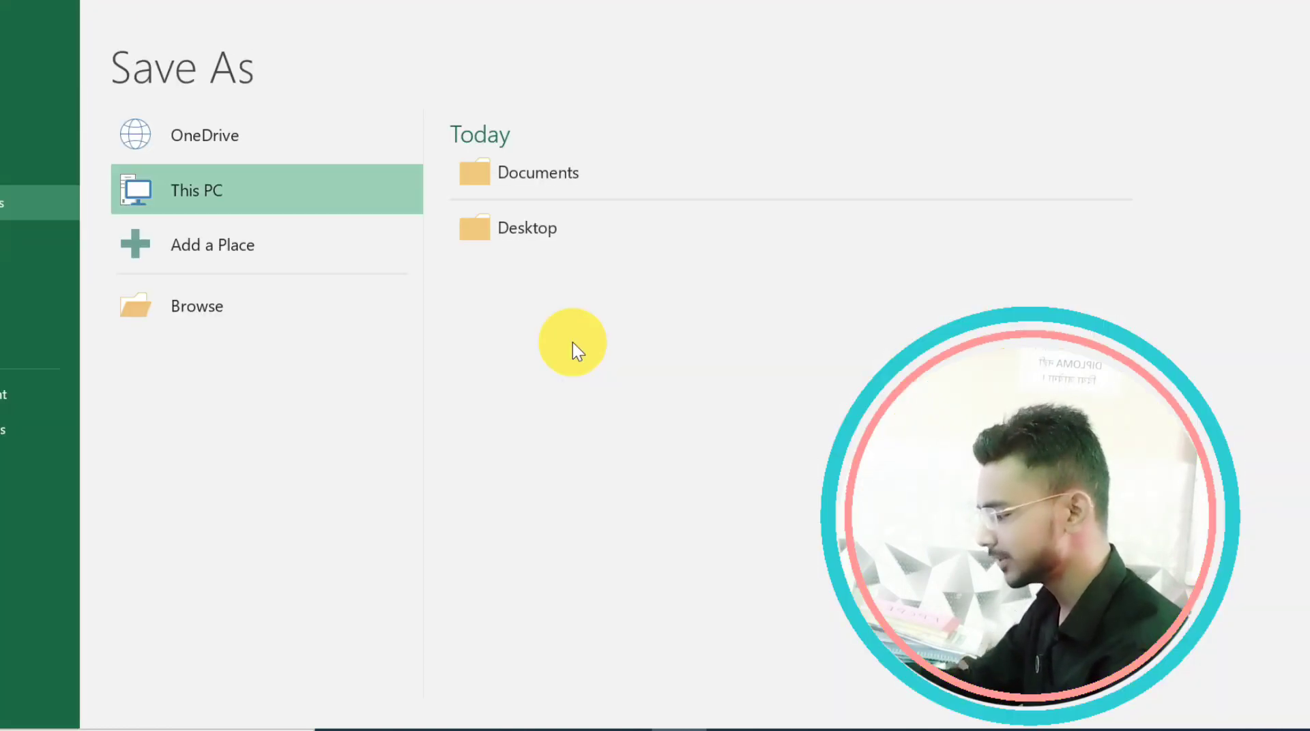
# Save the workbook to the Desktop under the file name 'MY YOUTUBE FAMILY'.
pyautogui.click(670, 244)
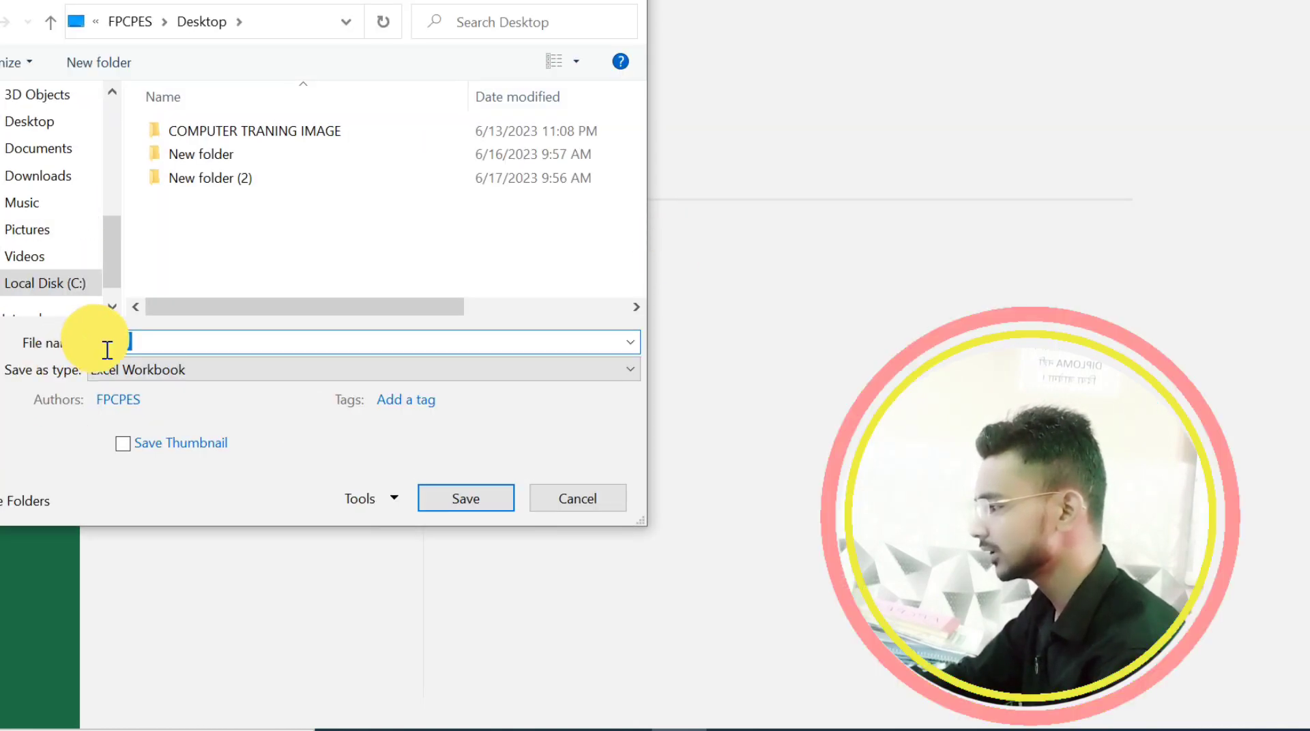
pyautogui.press('BackSpace')
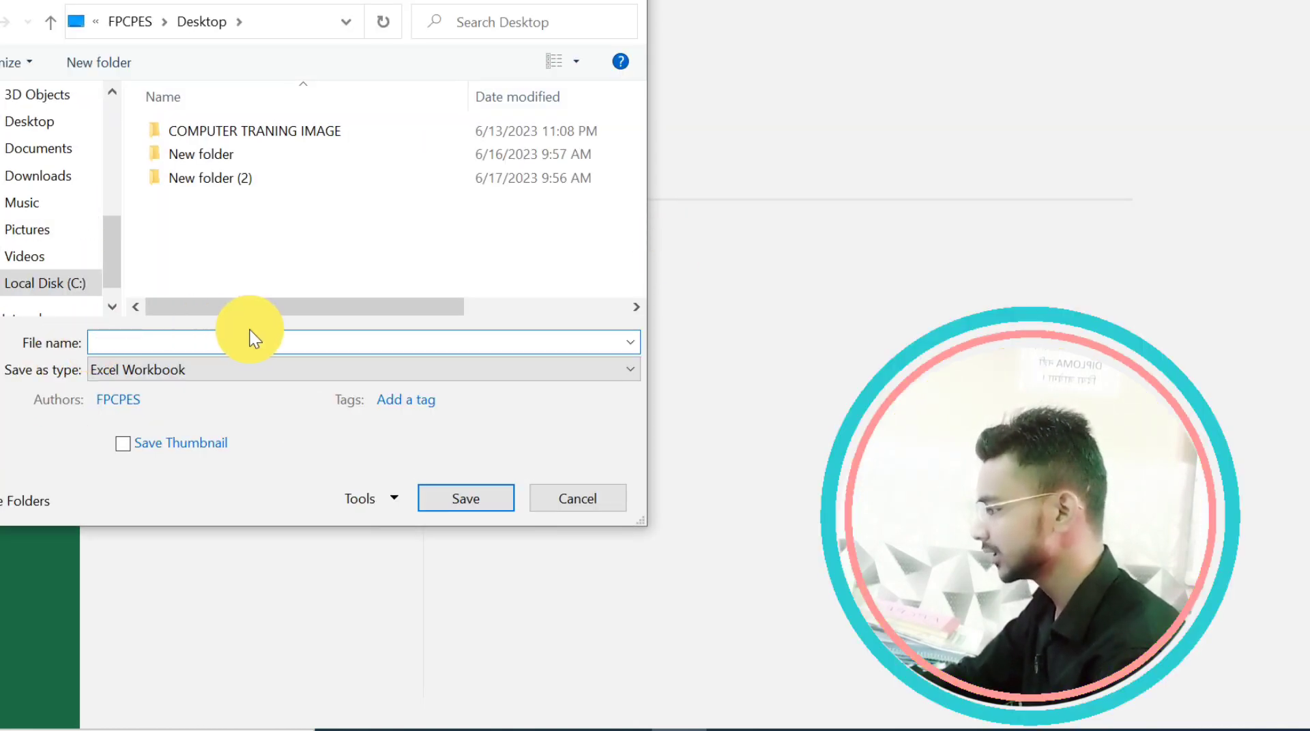
pyautogui.write('YCU')
pyautogui.press('BackSpace')
pyautogui.press('BackSpace')
pyautogui.press('BackSpace')
pyautogui.write('MY YOUTUBE FAMILY')
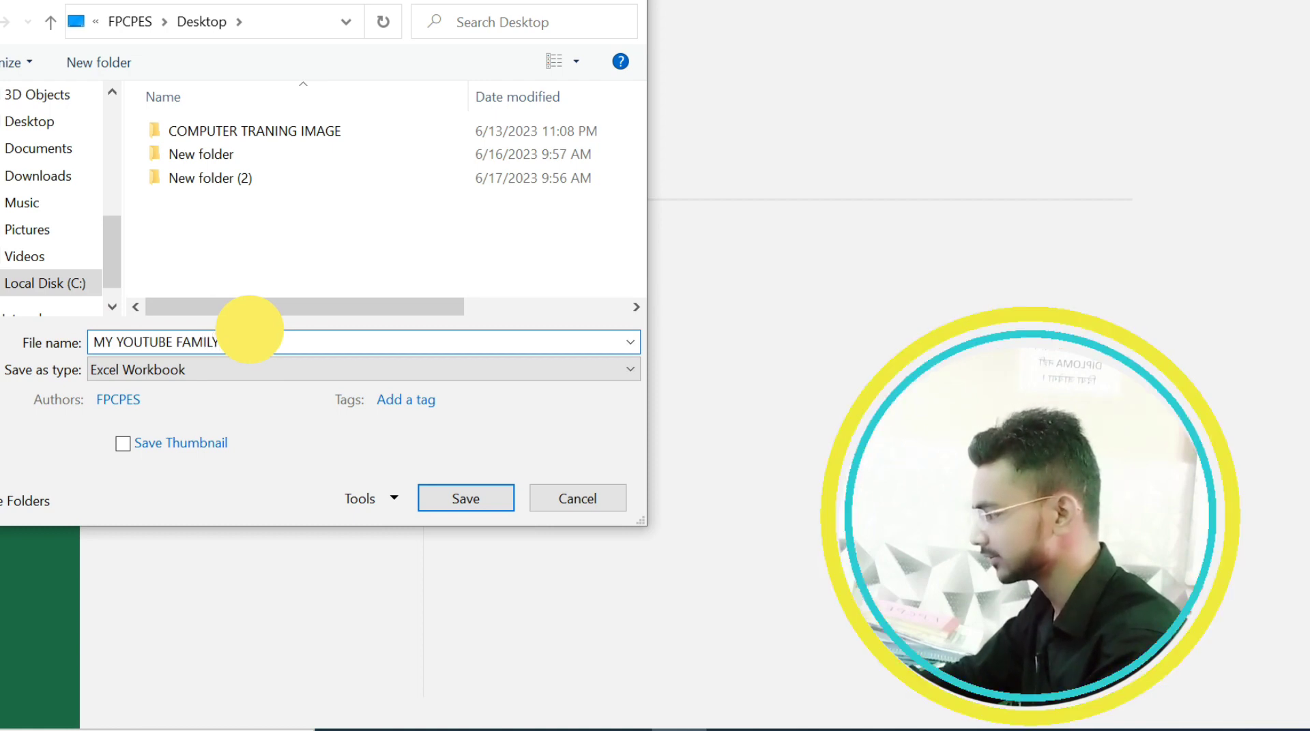
pyautogui.press('Return')
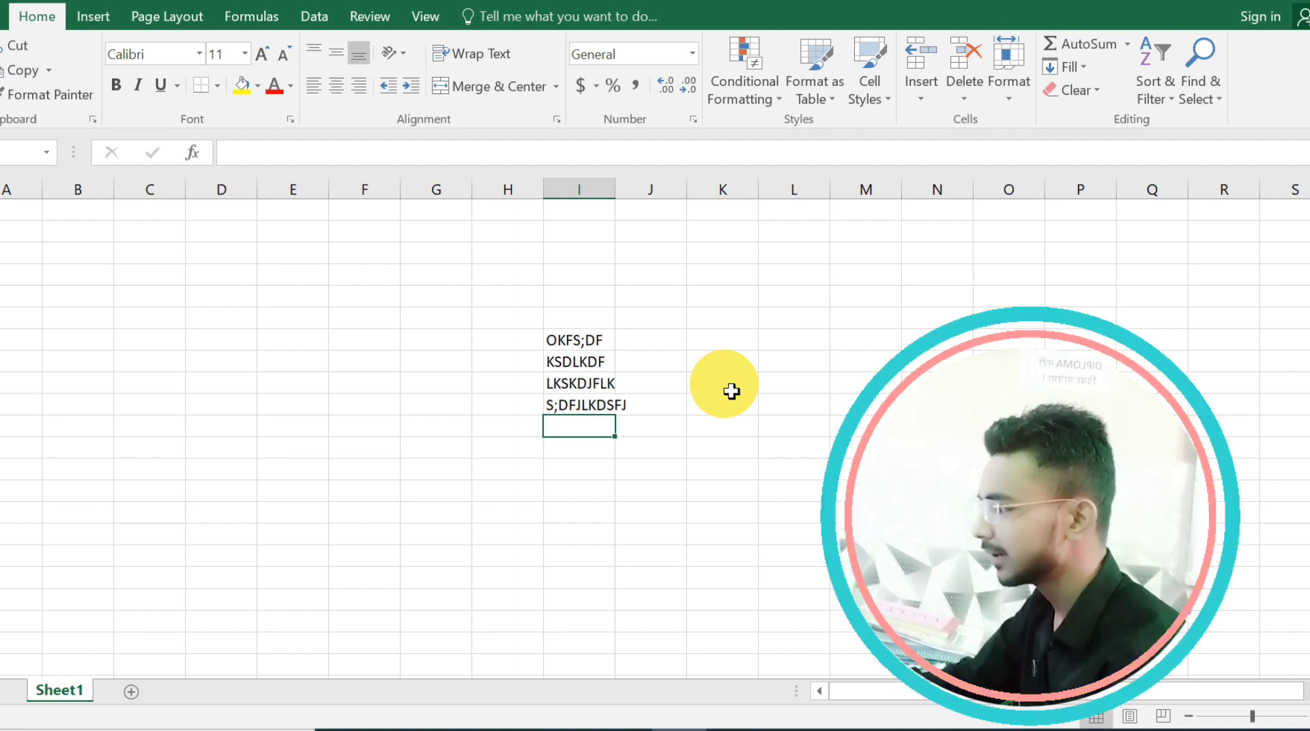
# Enter SDF in cell F8, then go to the Review ribbon and hide all comments.
pyautogui.click(390, 353)
pyautogui.write('SDF')
pyautogui.press('Return')
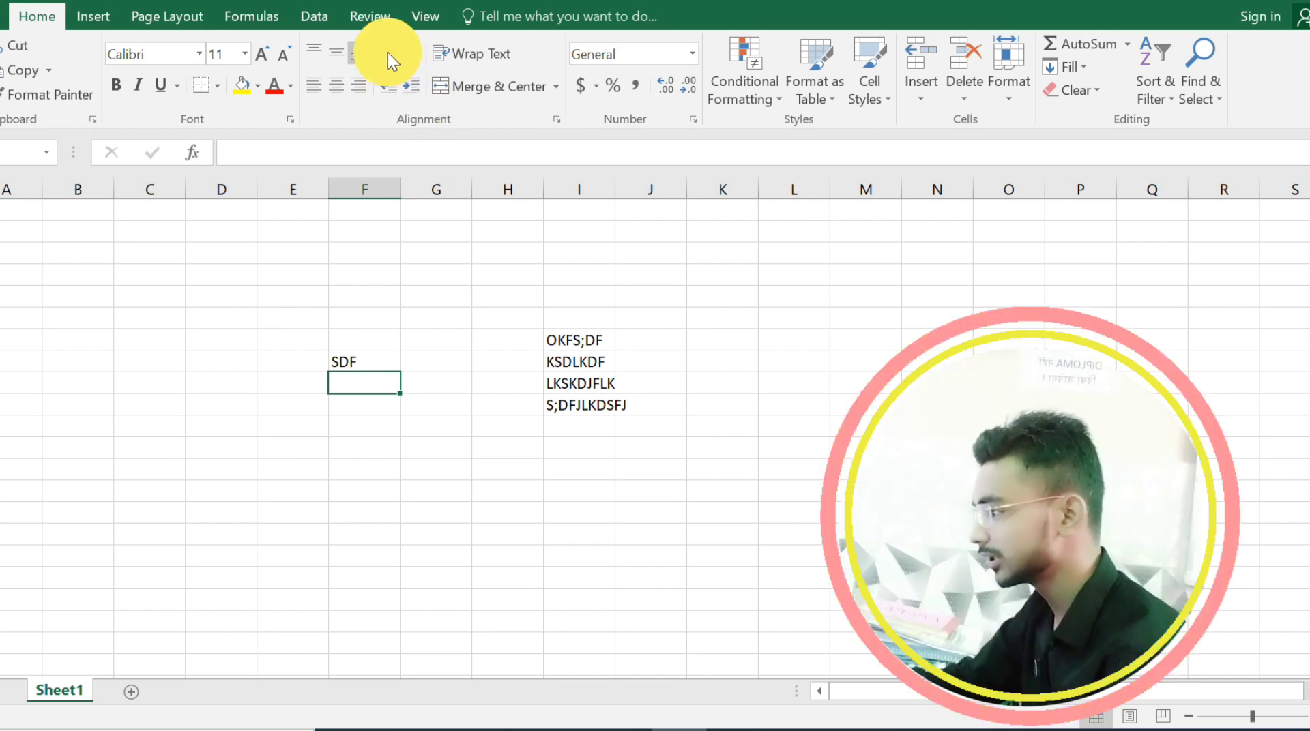
pyautogui.click(361, 15)
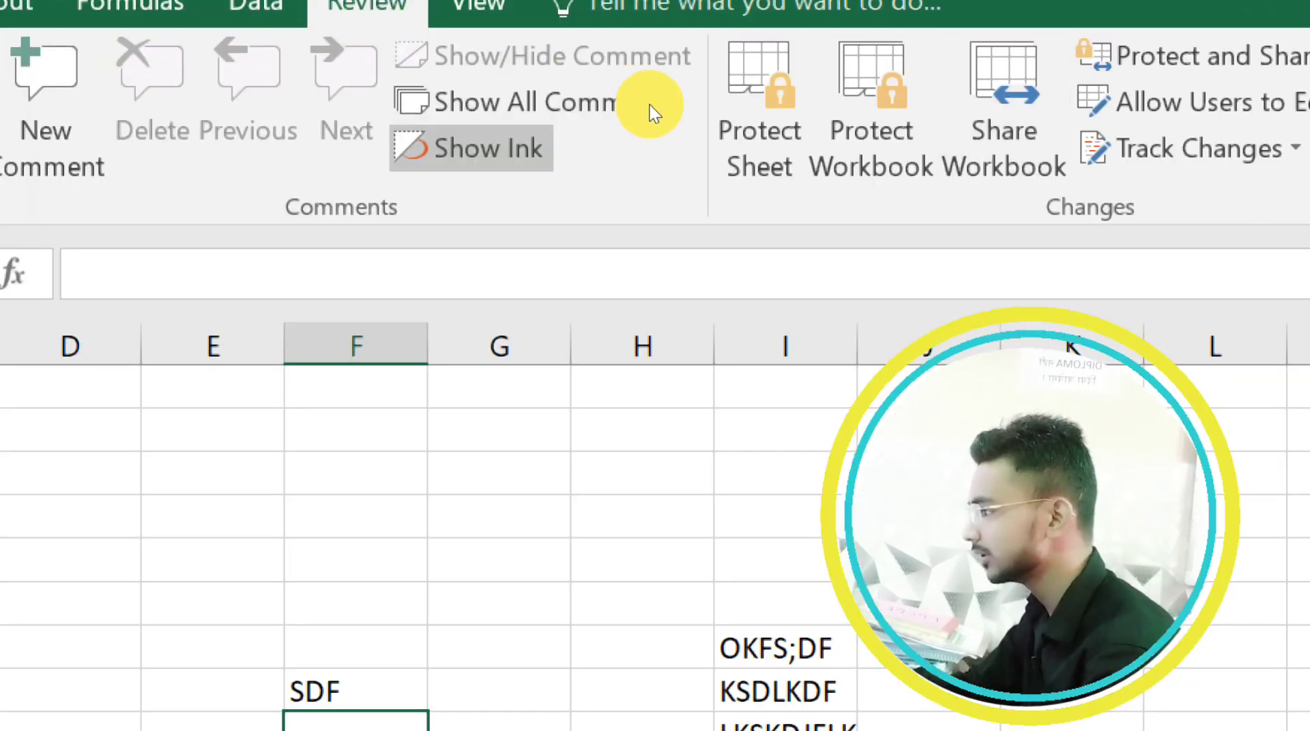
pyautogui.click(533, 90)
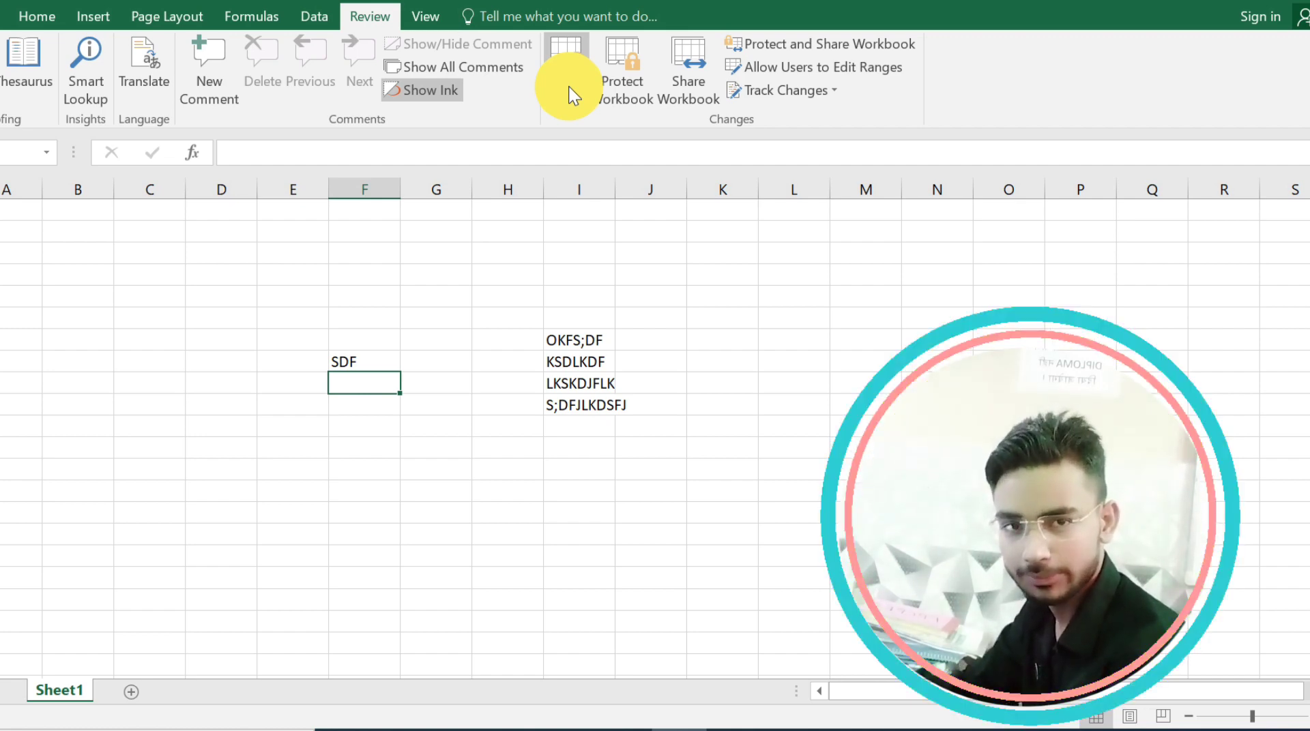
# Protect Sheet1 with a password, entering it a second time to confirm.
pyautogui.click(569, 86)
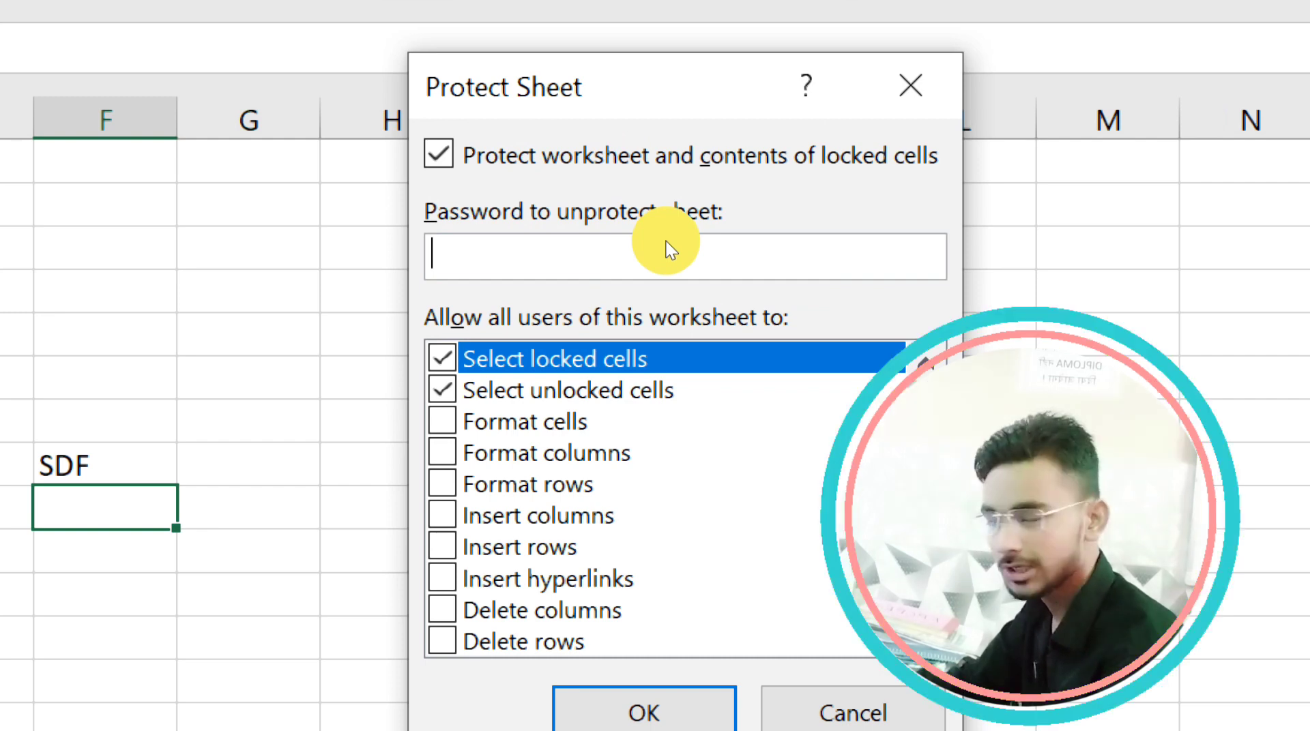
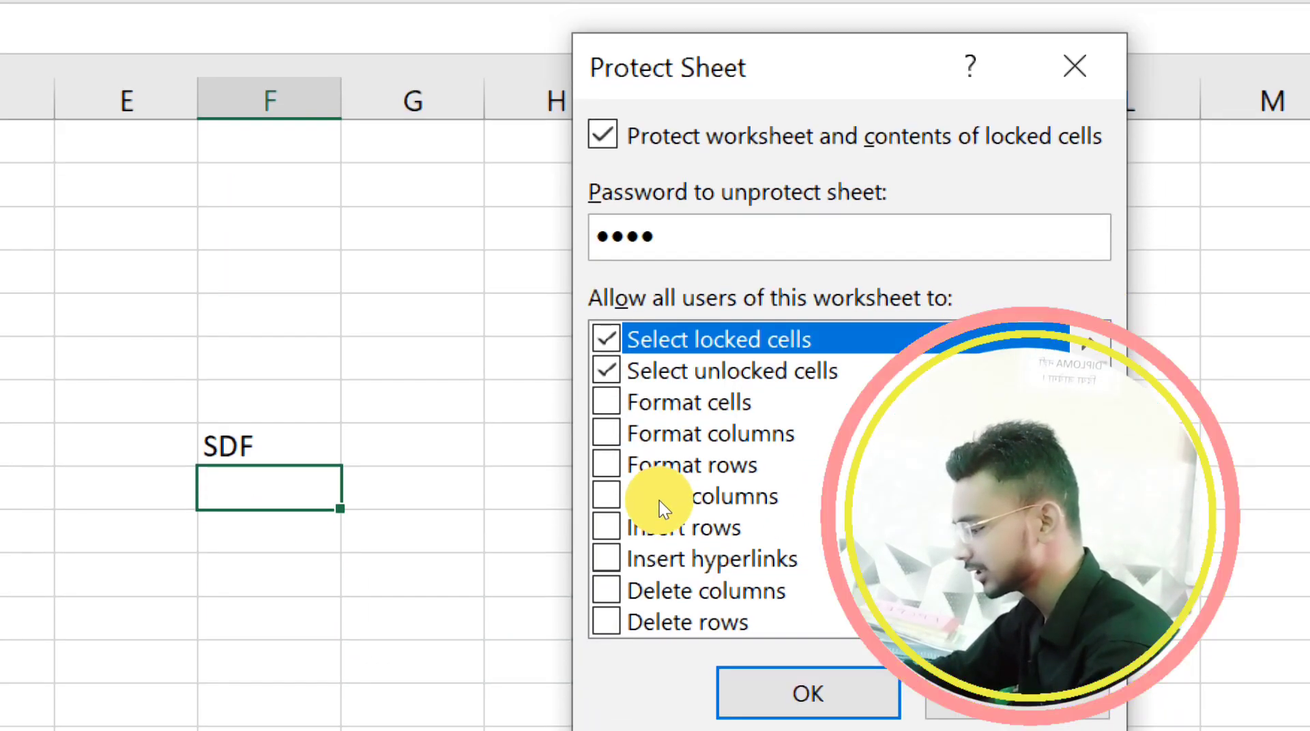
pyautogui.press('Return')
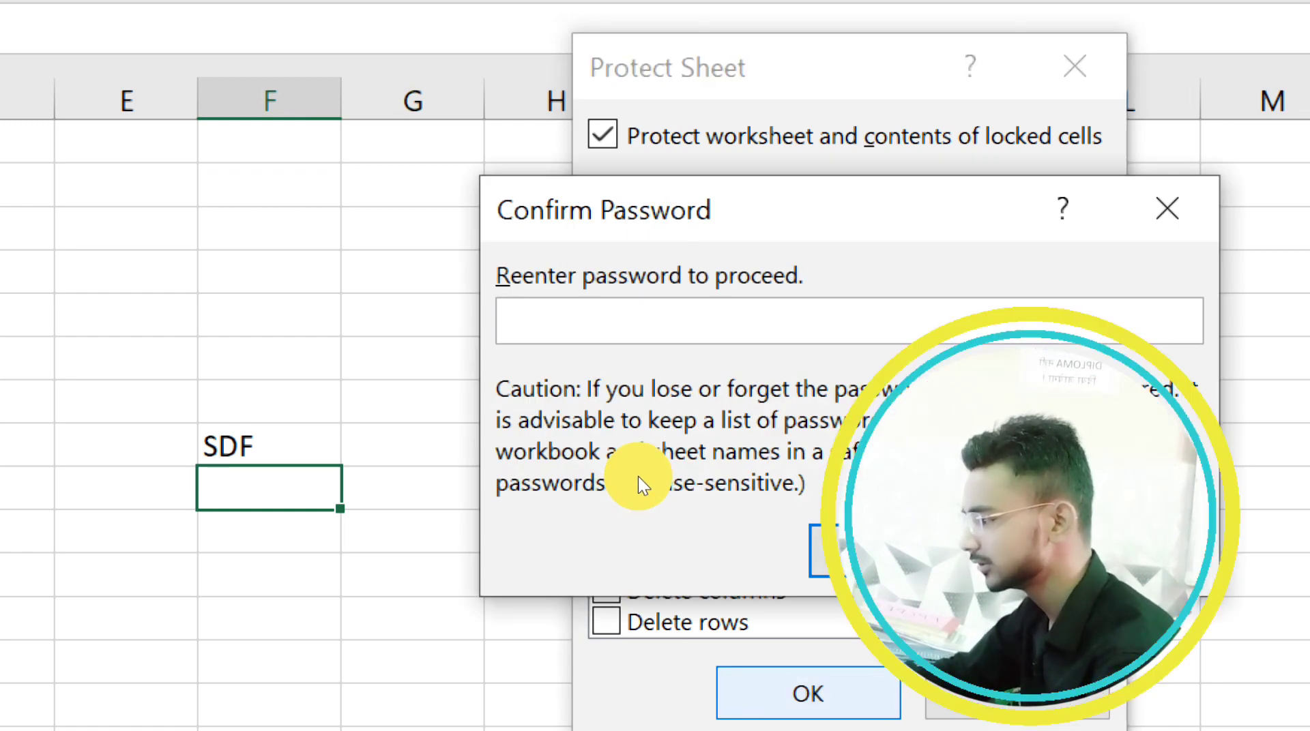
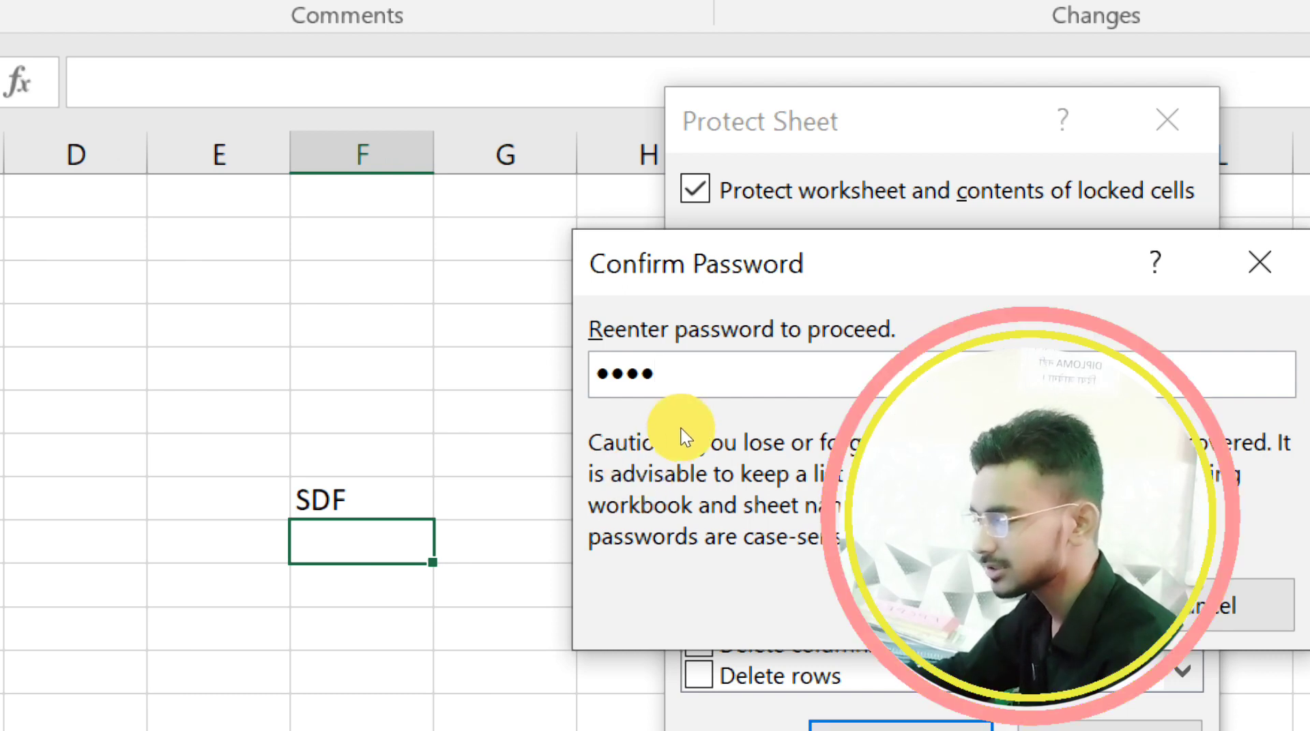
pyautogui.press('Return')
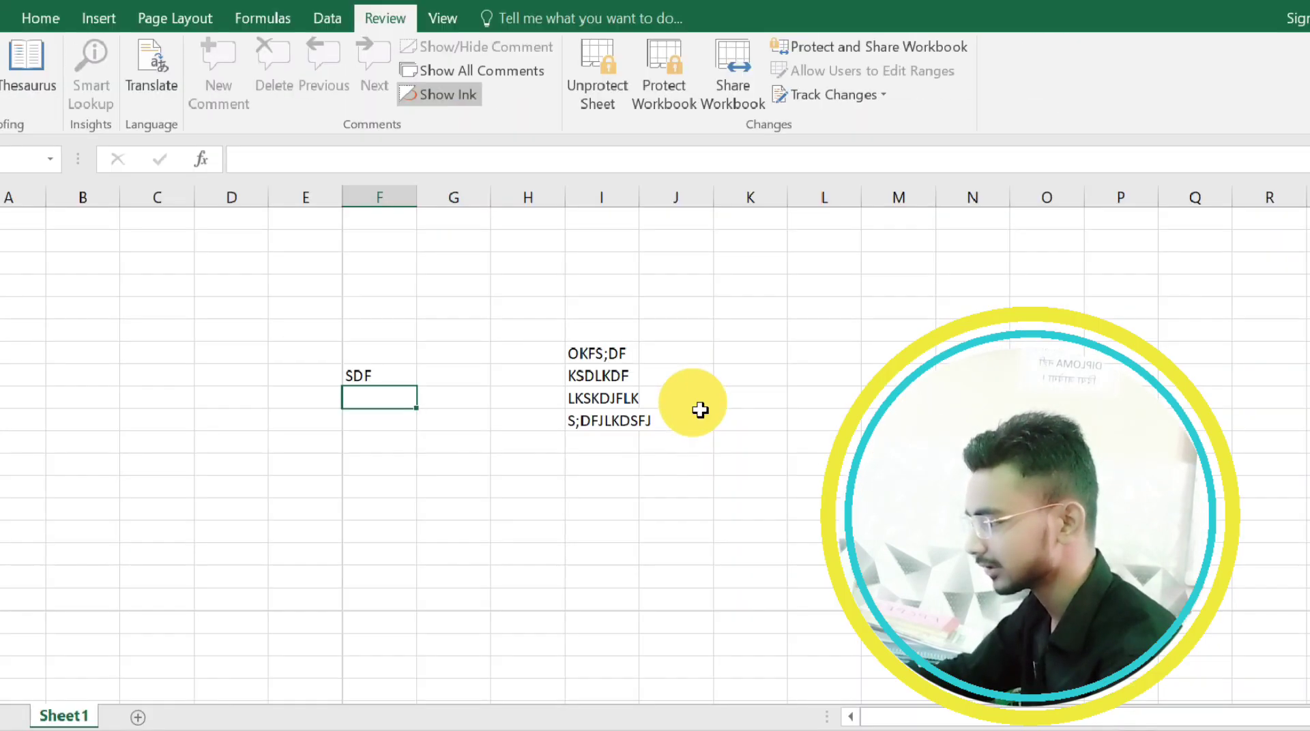
pyautogui.doubleClick(413, 395)
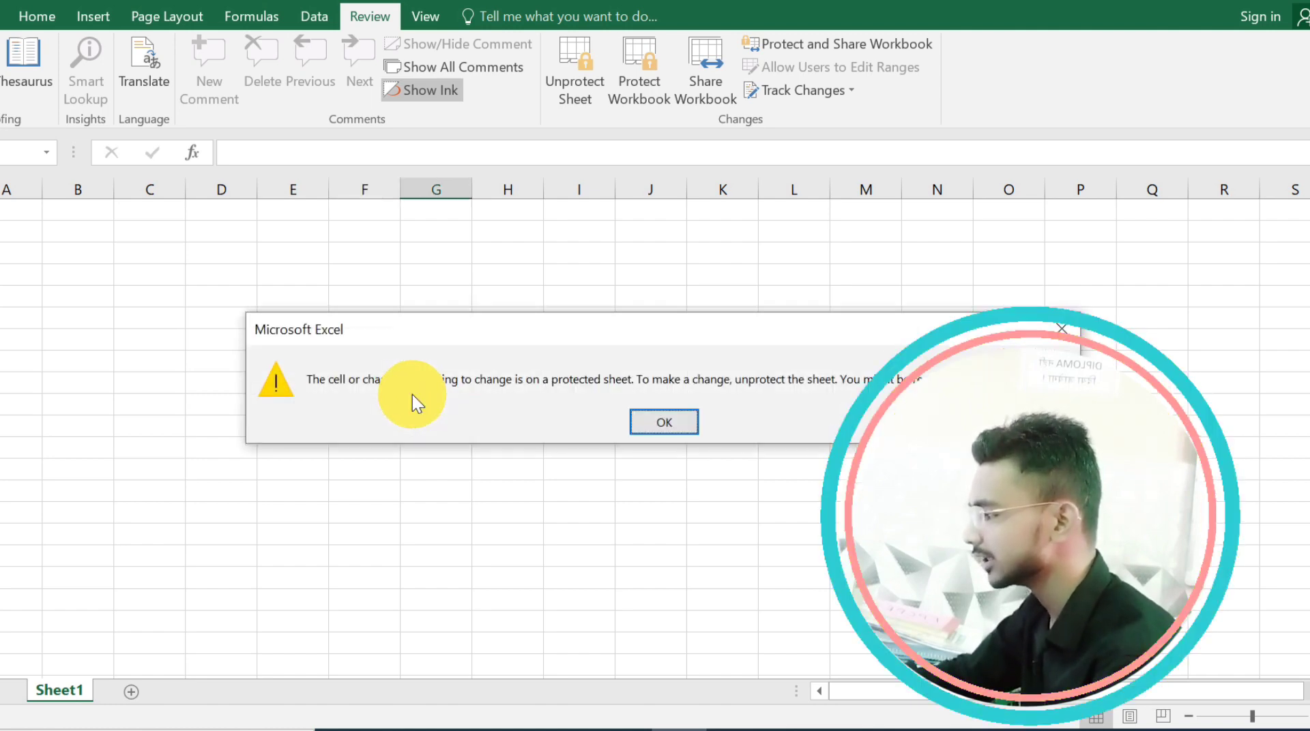
pyautogui.press('Return')
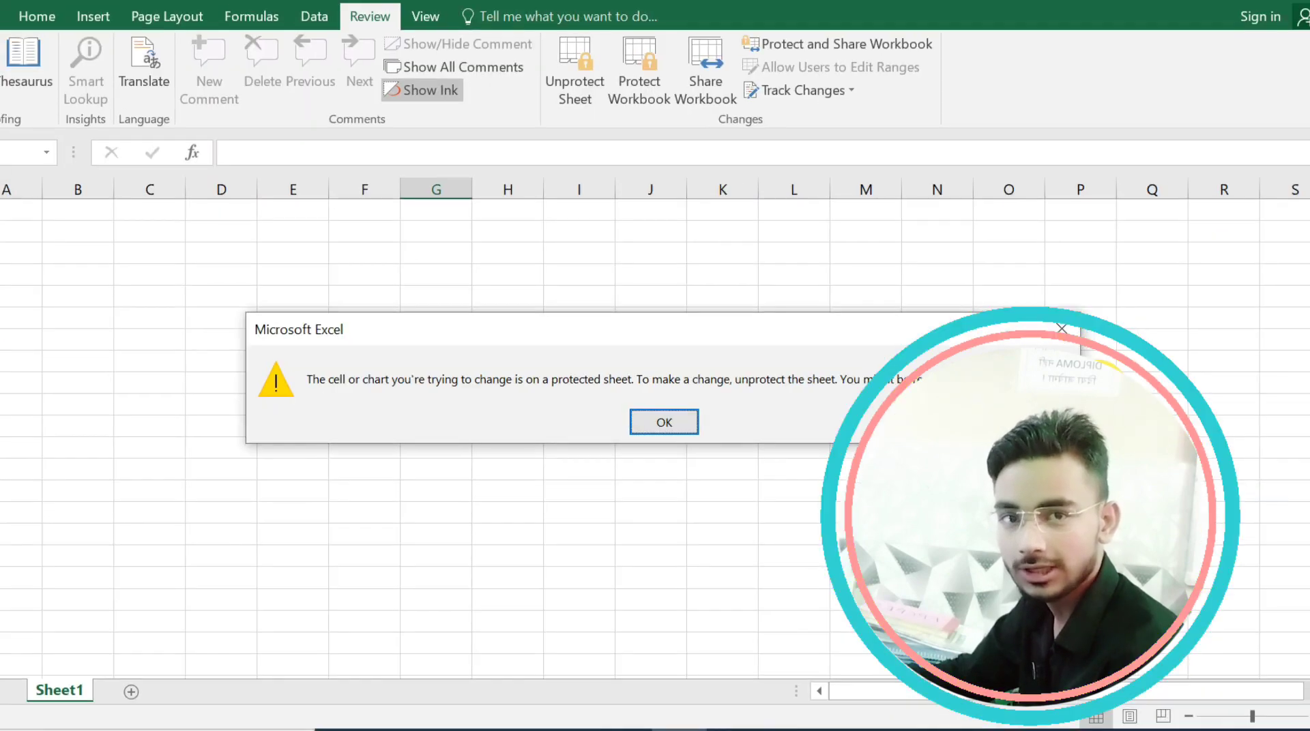
pyautogui.press('Return')
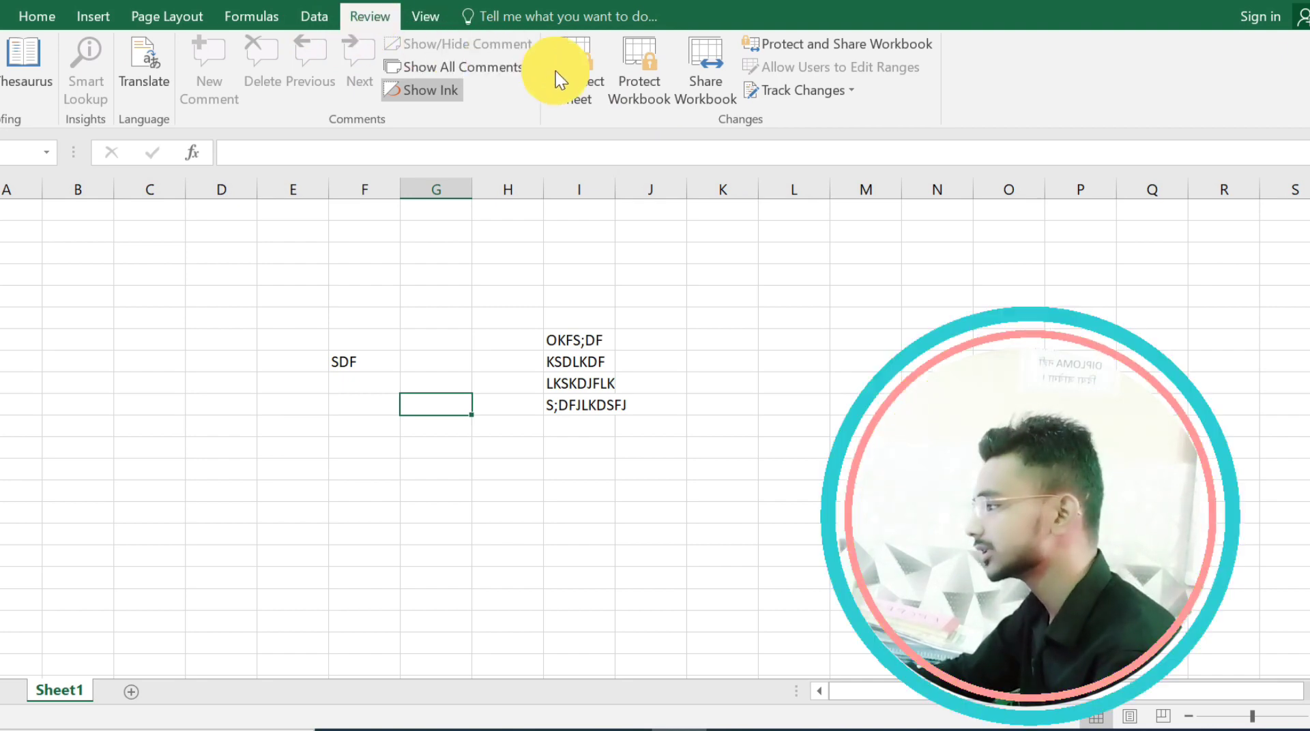
# Unprotect Sheet1 by supplying the sheet's password.
pyautogui.click(582, 98)
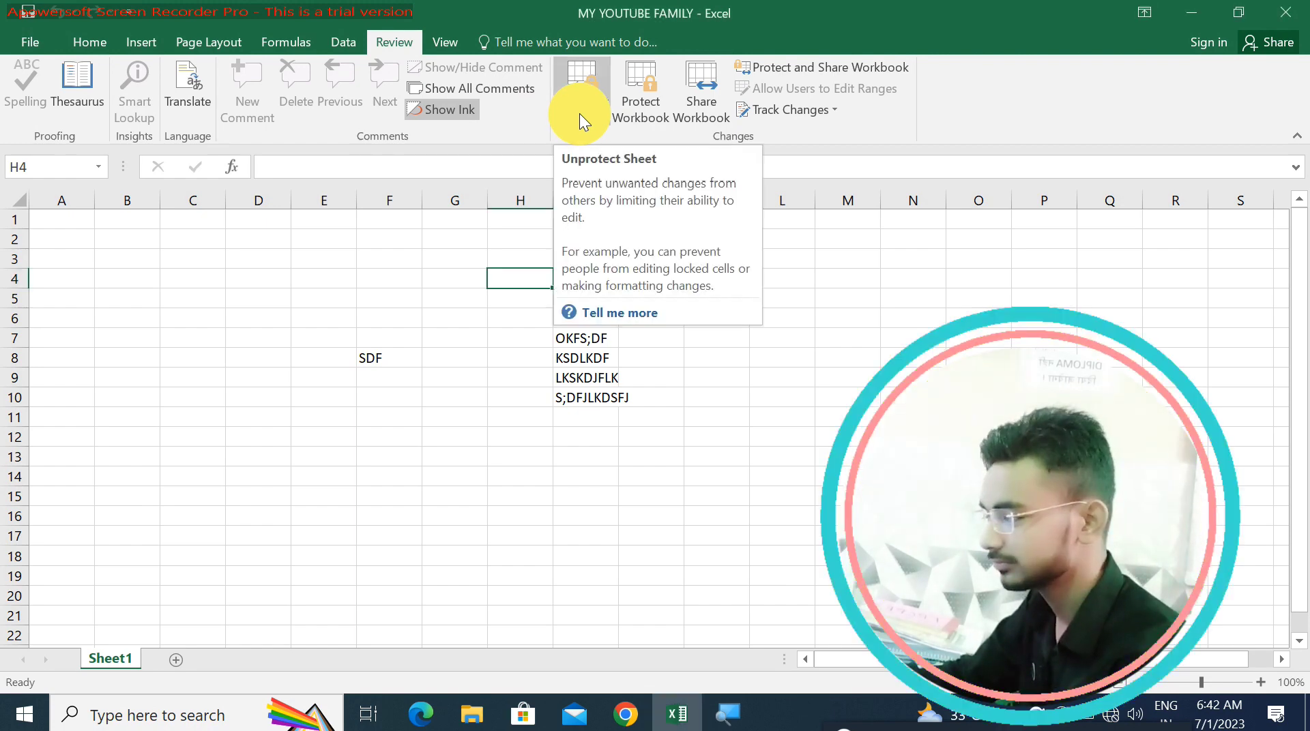
pyautogui.click(579, 114)
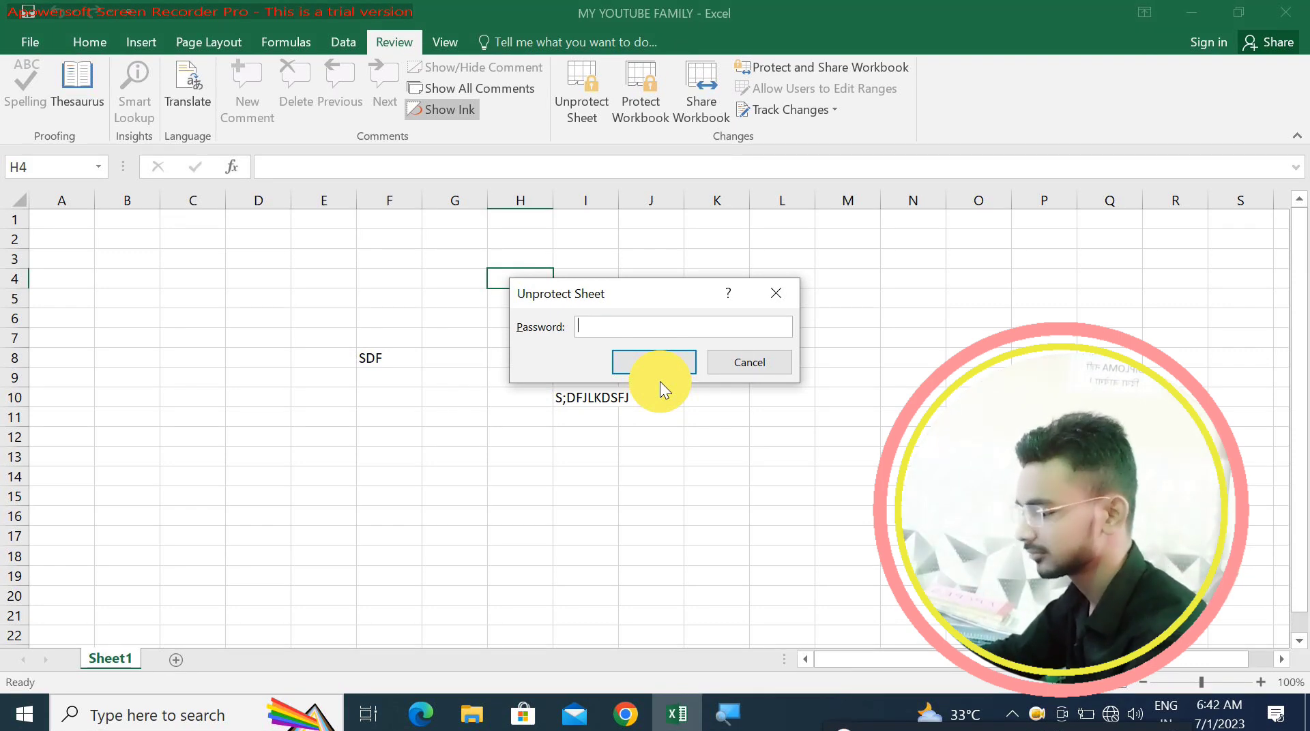
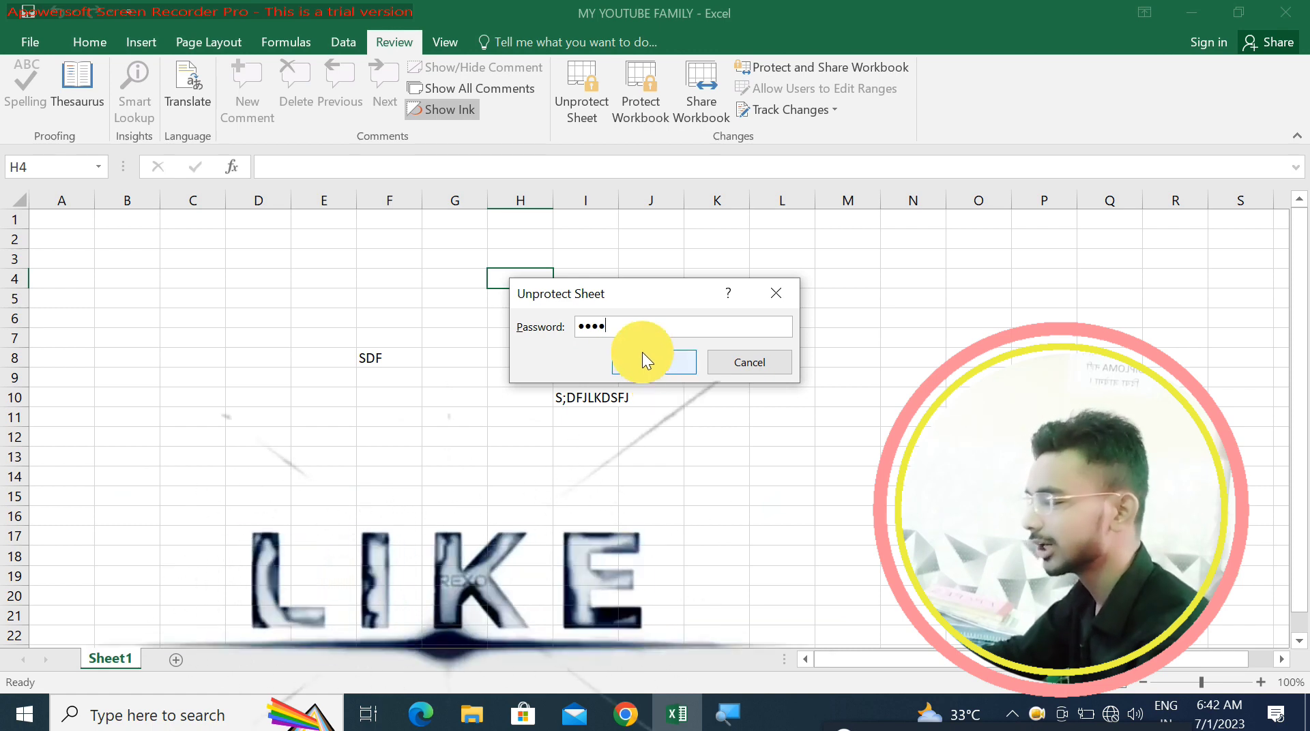
pyautogui.click(644, 356)
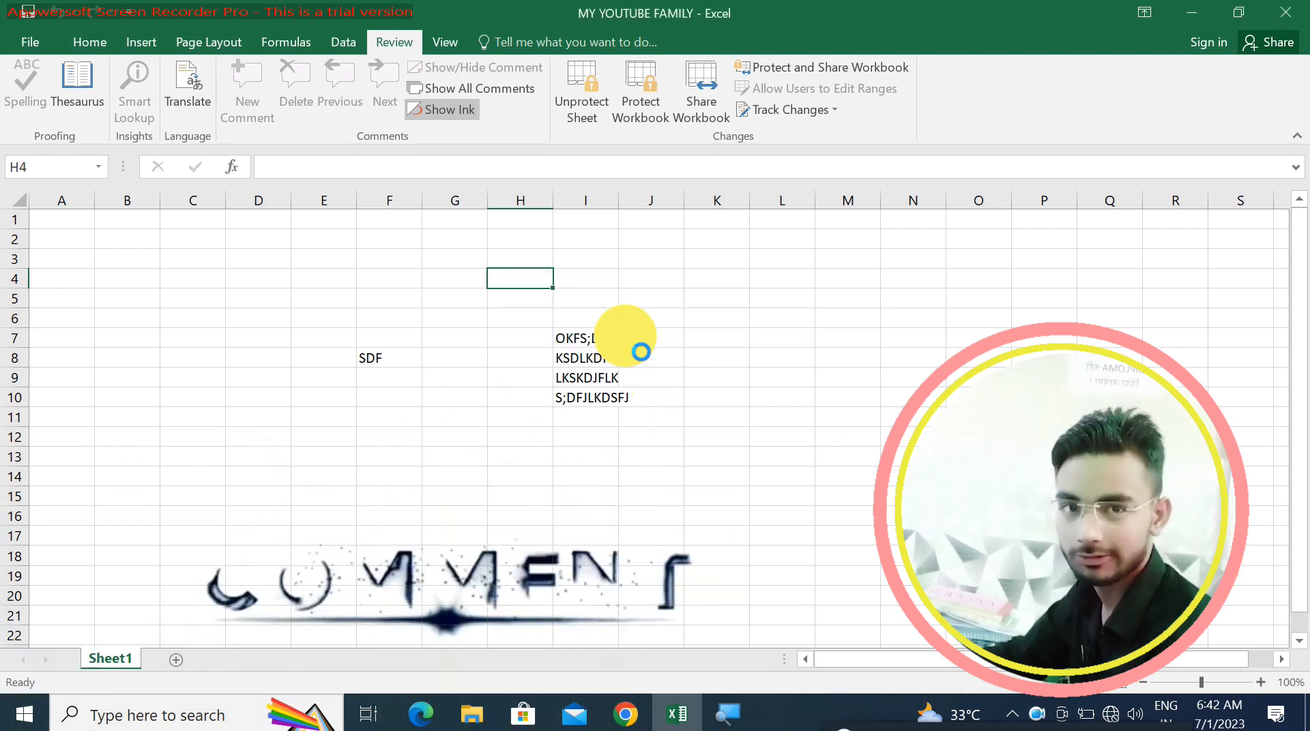
# Type SDF into cells G7 and G8 of the now-editable sheet.
pyautogui.click(473, 331)
pyautogui.write('SDF')
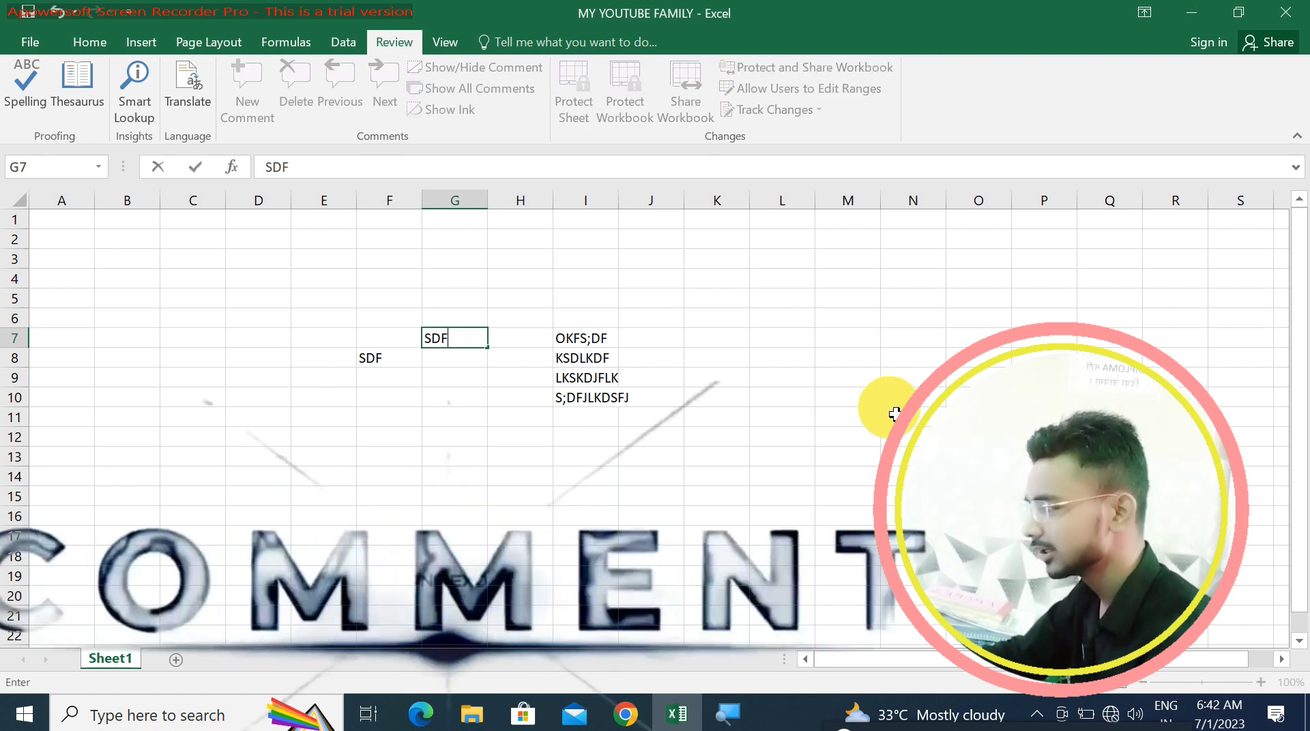
pyautogui.press('Return')
pyautogui.write('SDF')
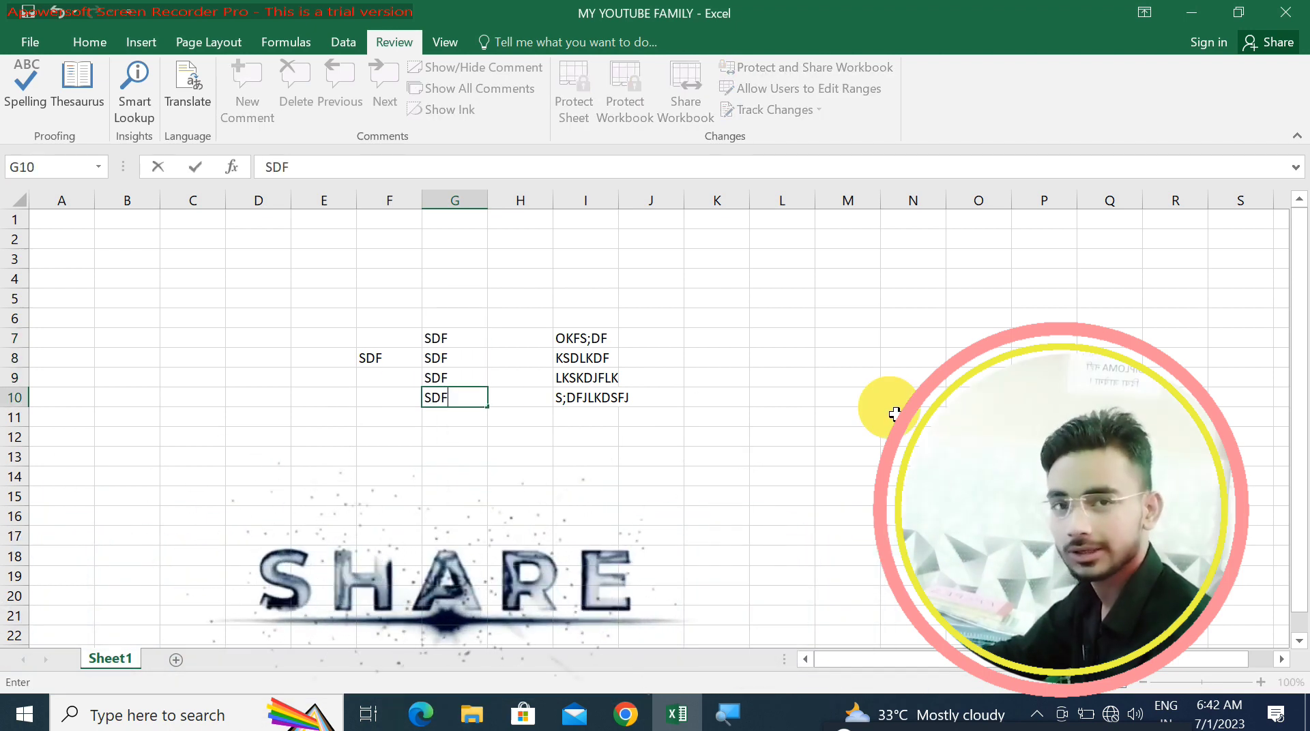